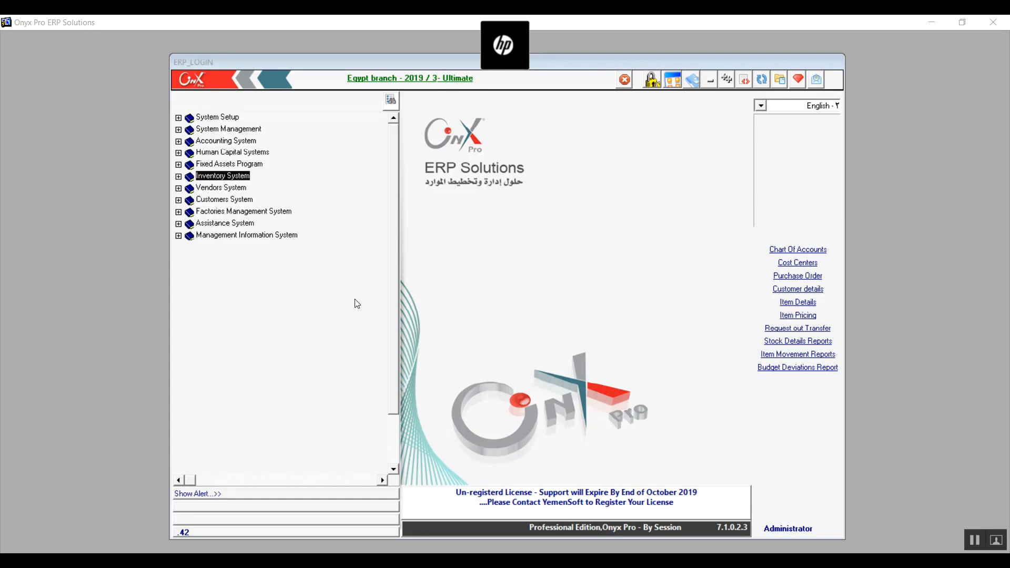
Open Inventory Parameters from the Inventory System setup, make it editable and show the advance options
click(181, 180)
click(180, 177)
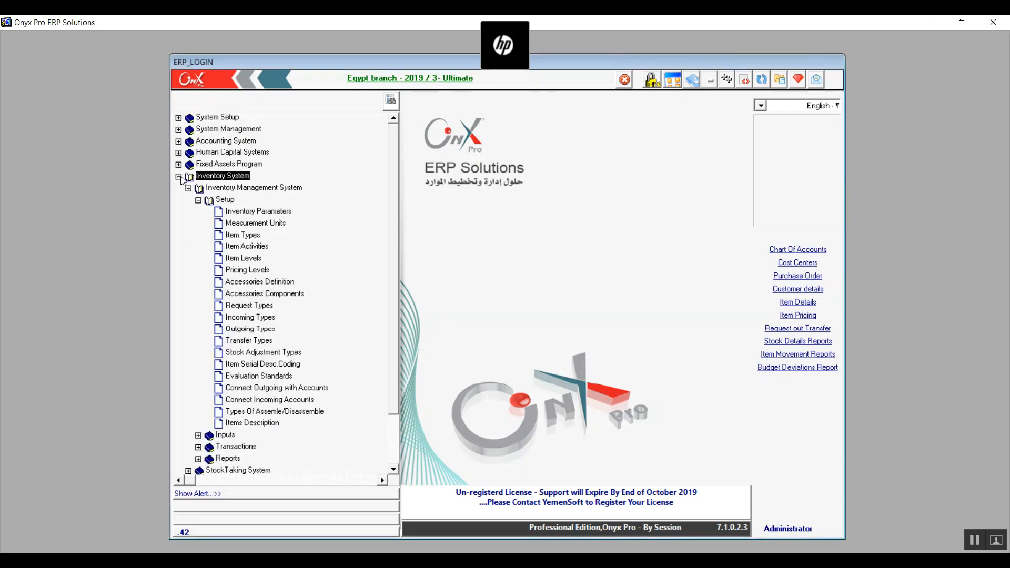
double_click(236, 213)
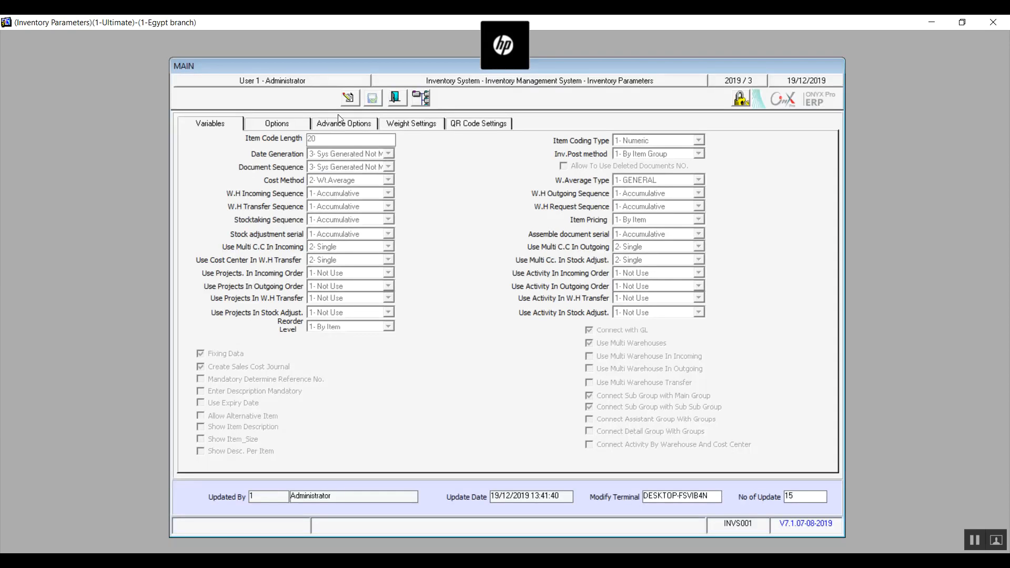
click(349, 99)
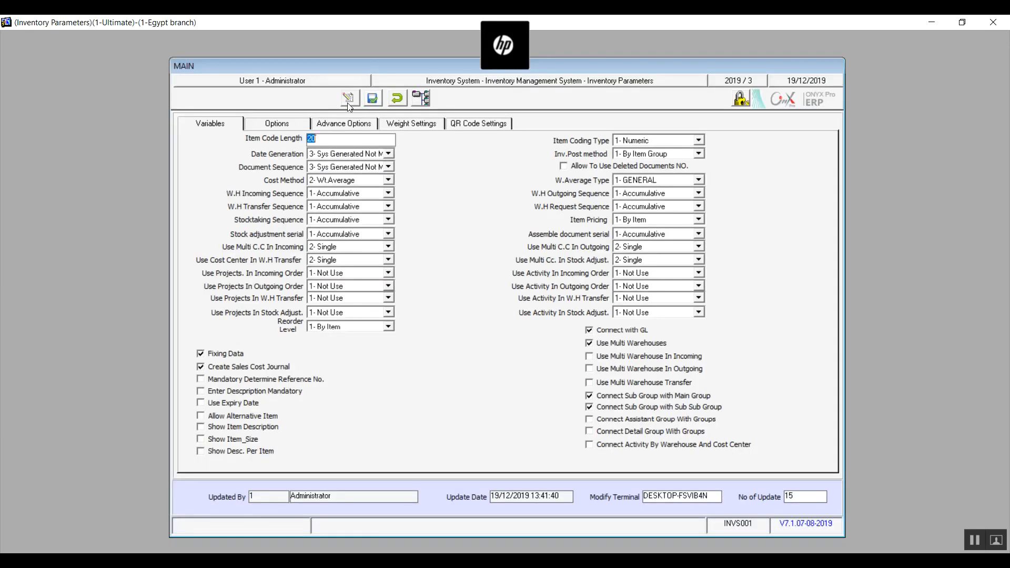
click(347, 124)
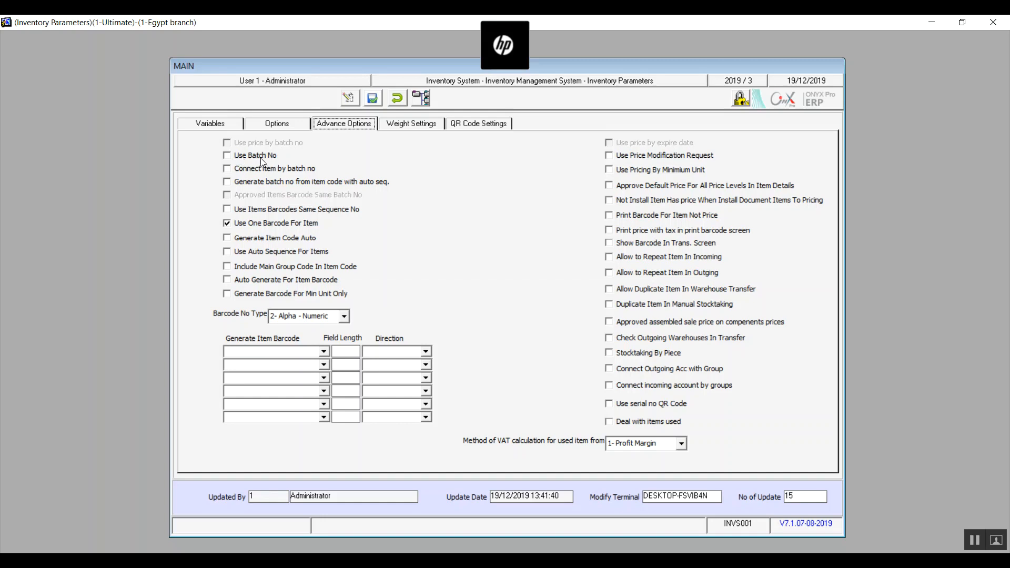
Try the Use Batch No option and clear it again
click(226, 156)
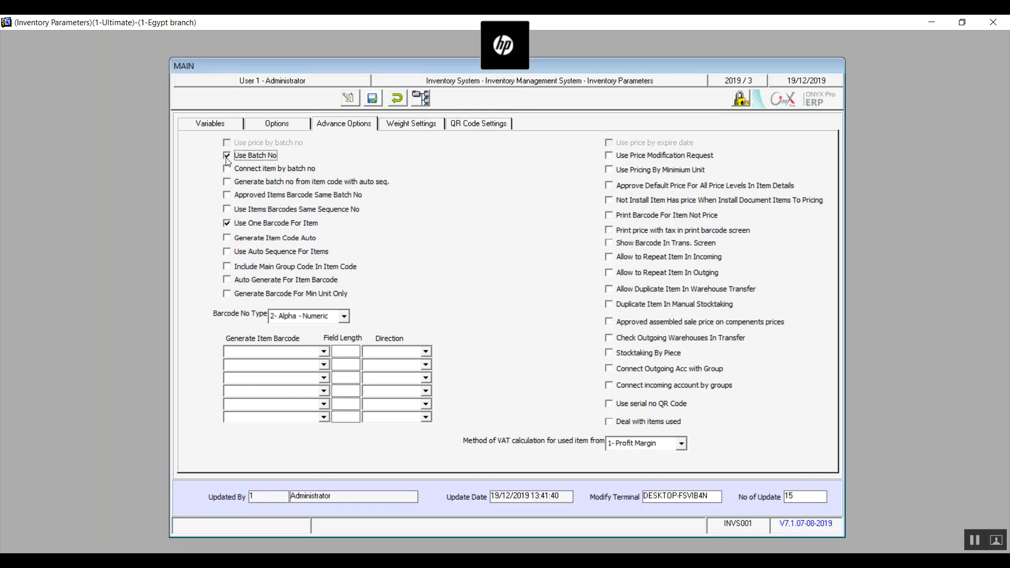
click(227, 158)
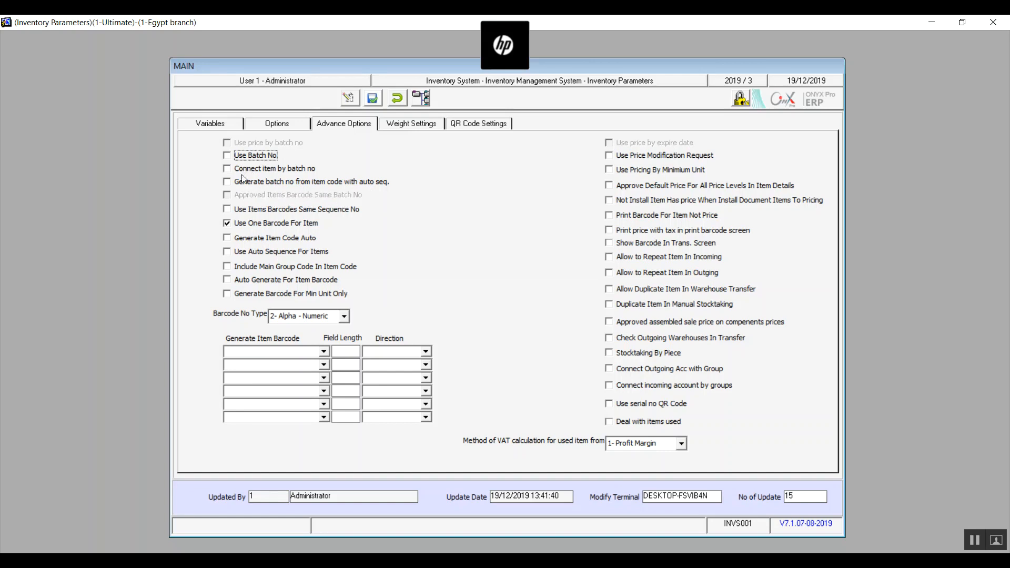
click(247, 155)
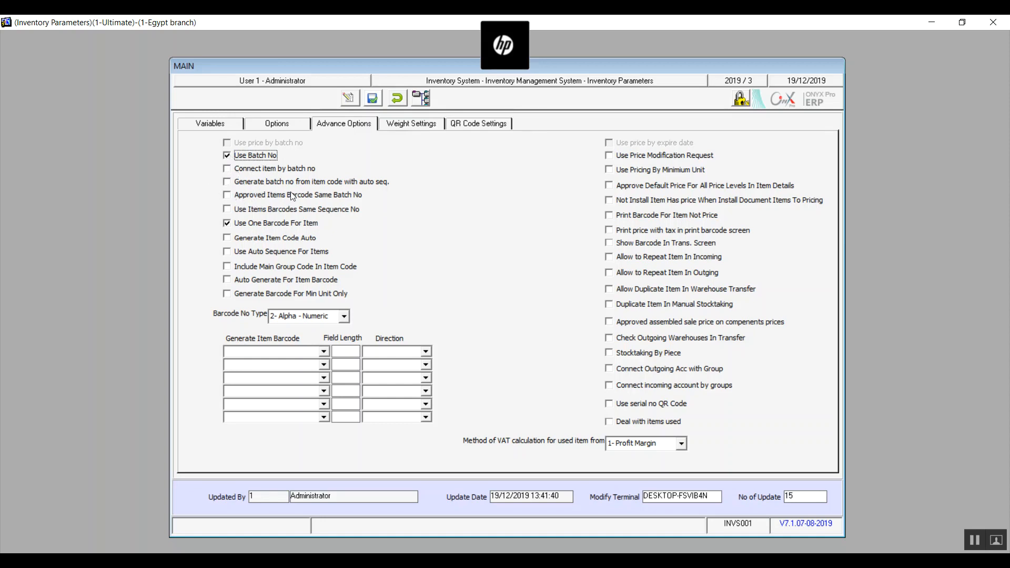
click(259, 156)
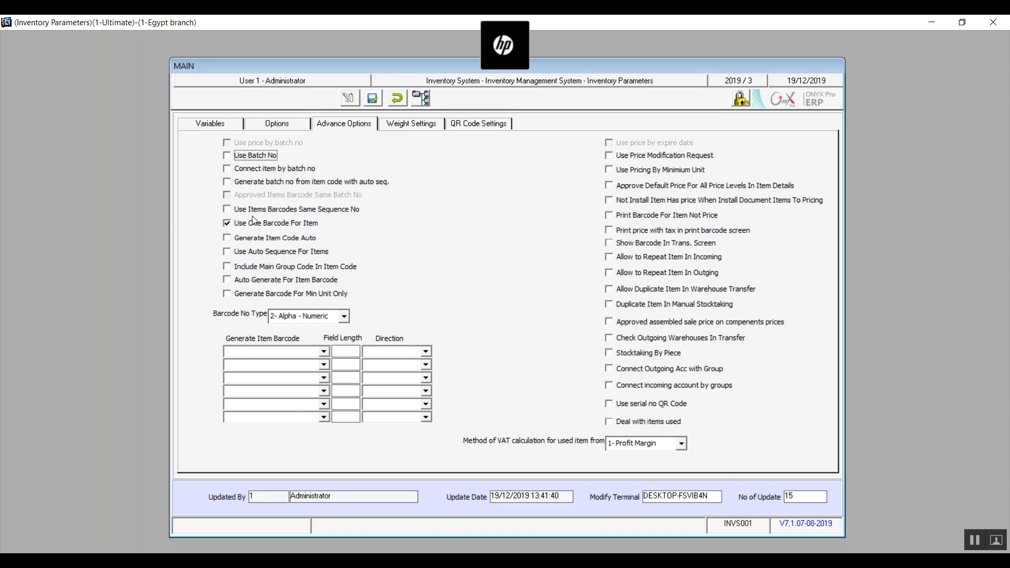
Enable Use Items Barcodes Same Sequence No, Generate Item Code Auto and Use Auto Sequence For Items in the advance options
click(230, 211)
click(227, 239)
click(227, 252)
click(288, 125)
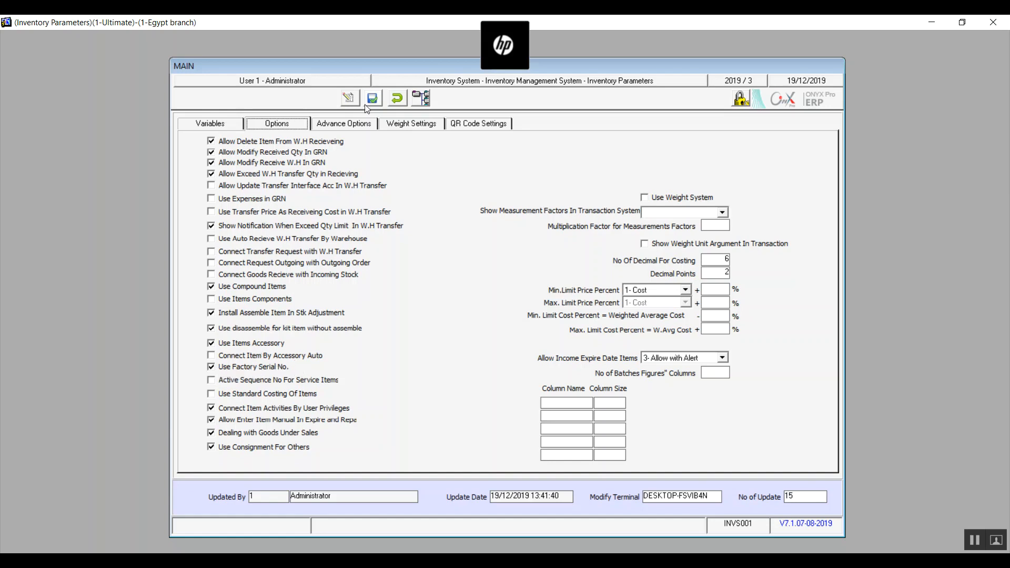
click(338, 126)
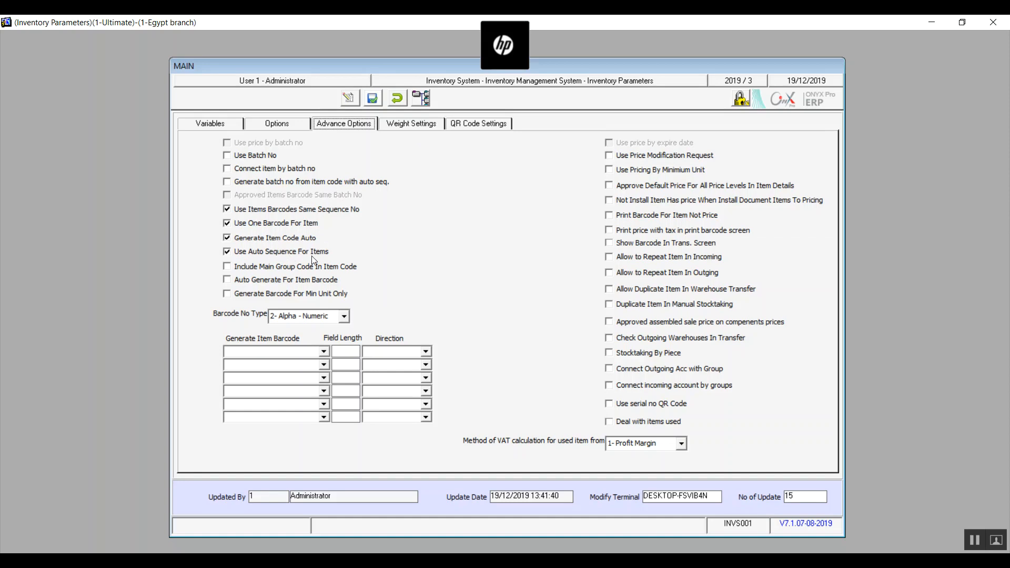
Enable Include Main Group Code In Item Code and Auto Generate For Item Barcode, with the Barcode No Type set to Numeric
click(239, 282)
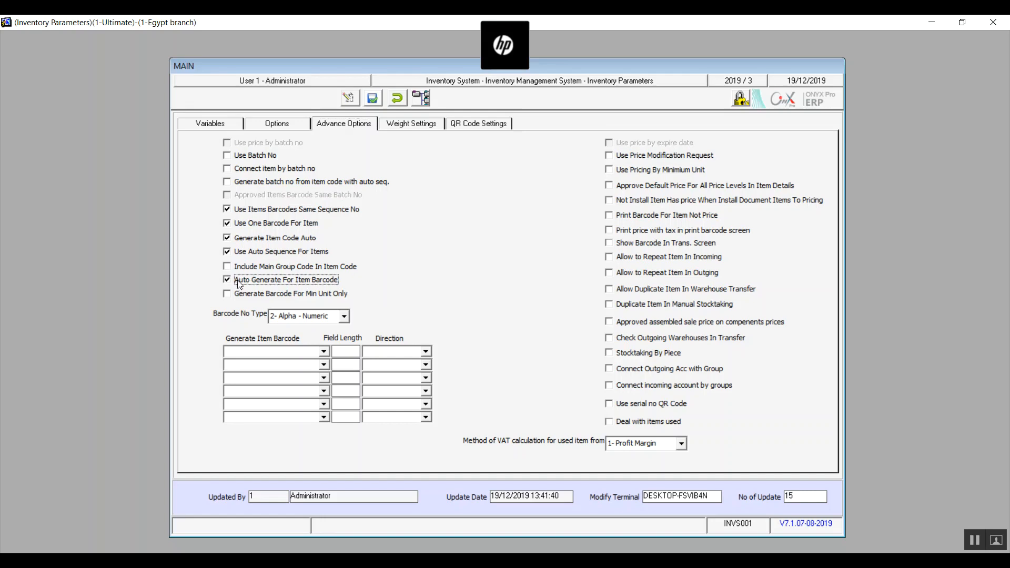
click(228, 268)
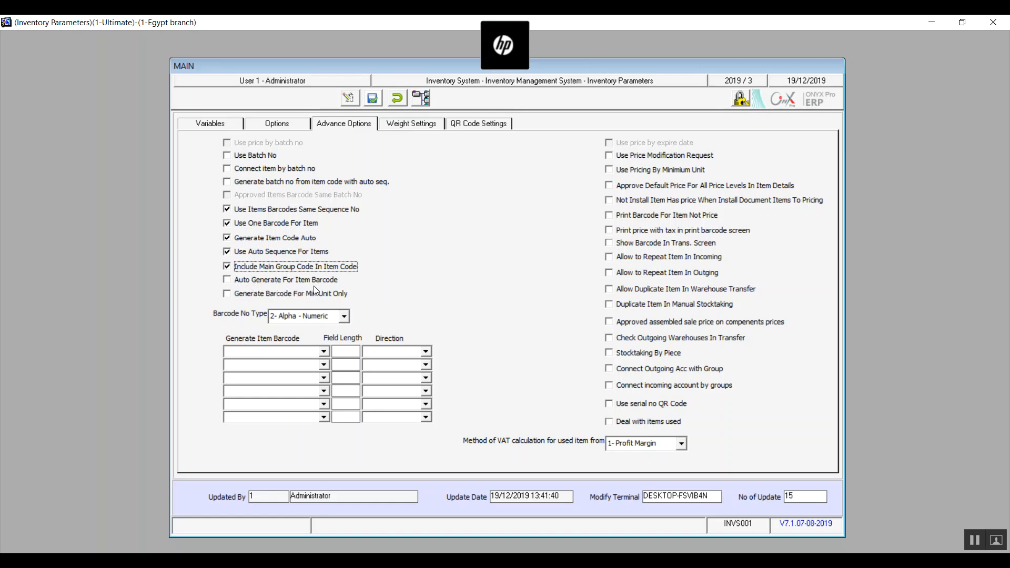
key(Tab)
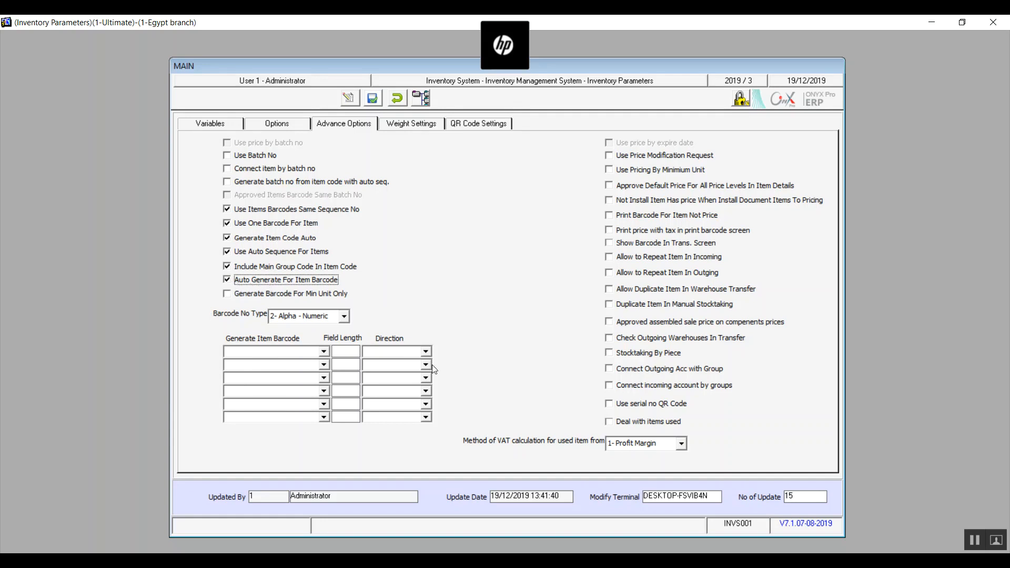
click(249, 281)
click(343, 317)
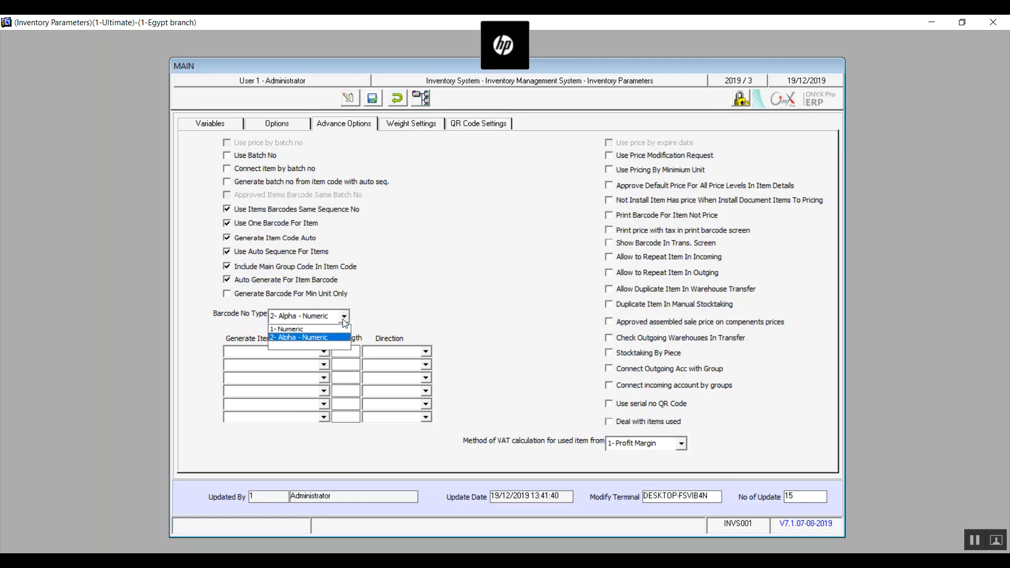
click(293, 330)
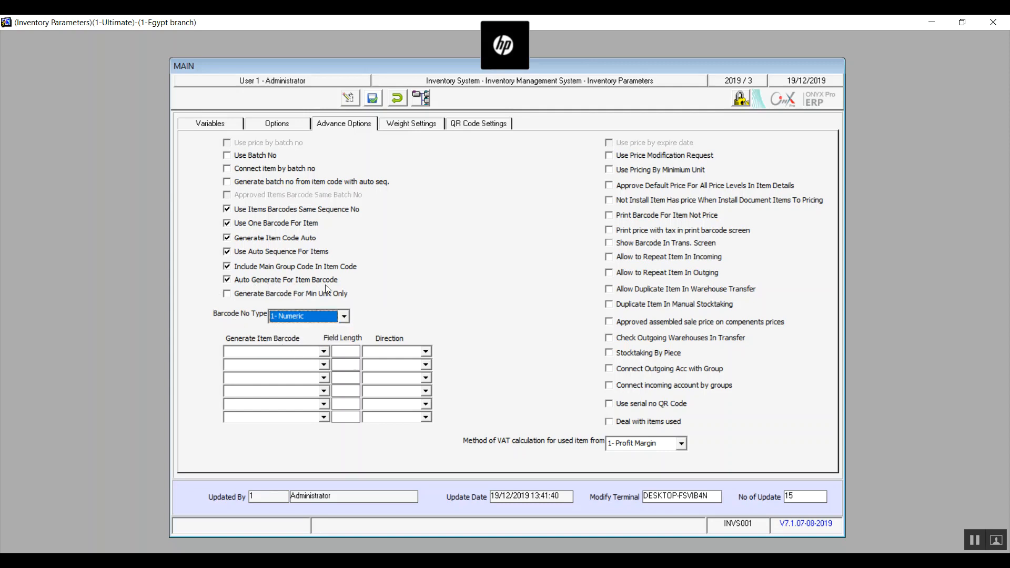
Examine the source fields, field length and direction choices available for generating the item barcode in the first row
click(310, 352)
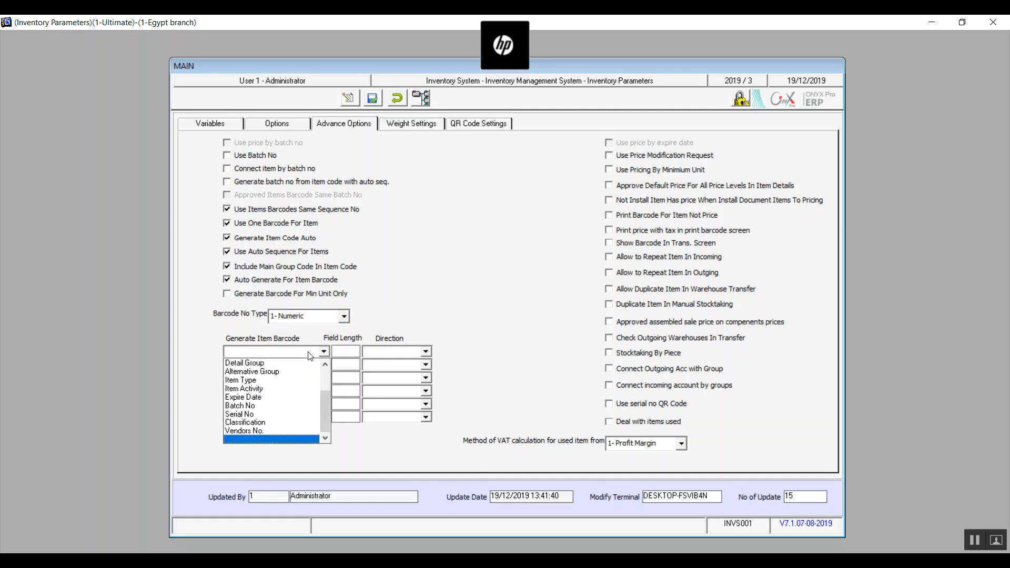
click(322, 356)
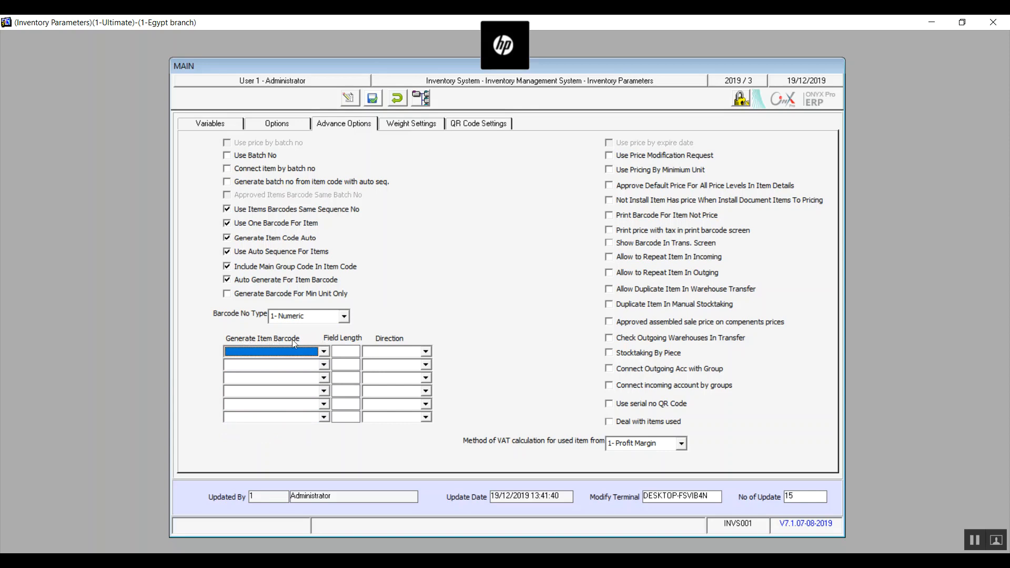
click(325, 351)
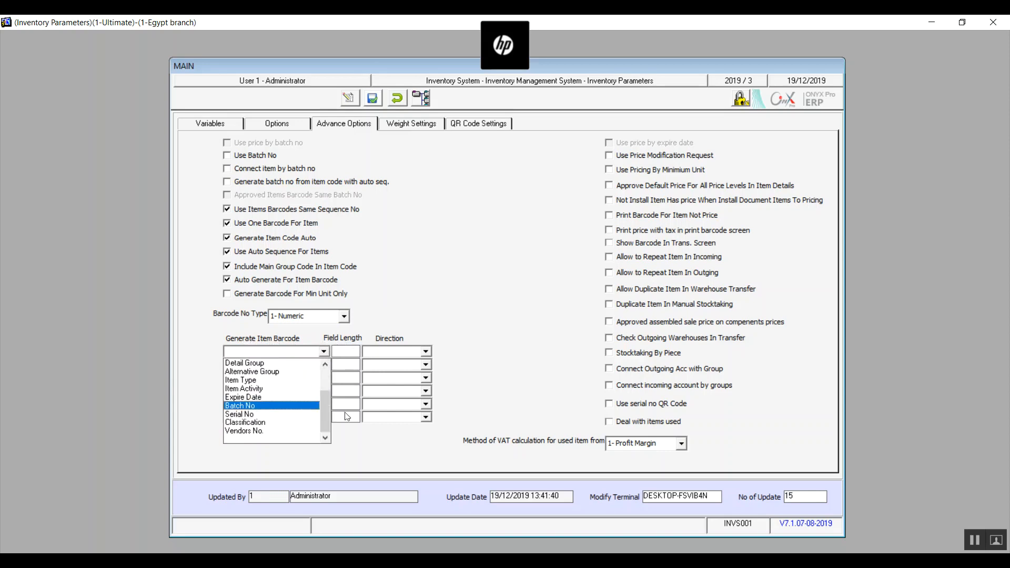
drag(327, 417, 329, 387)
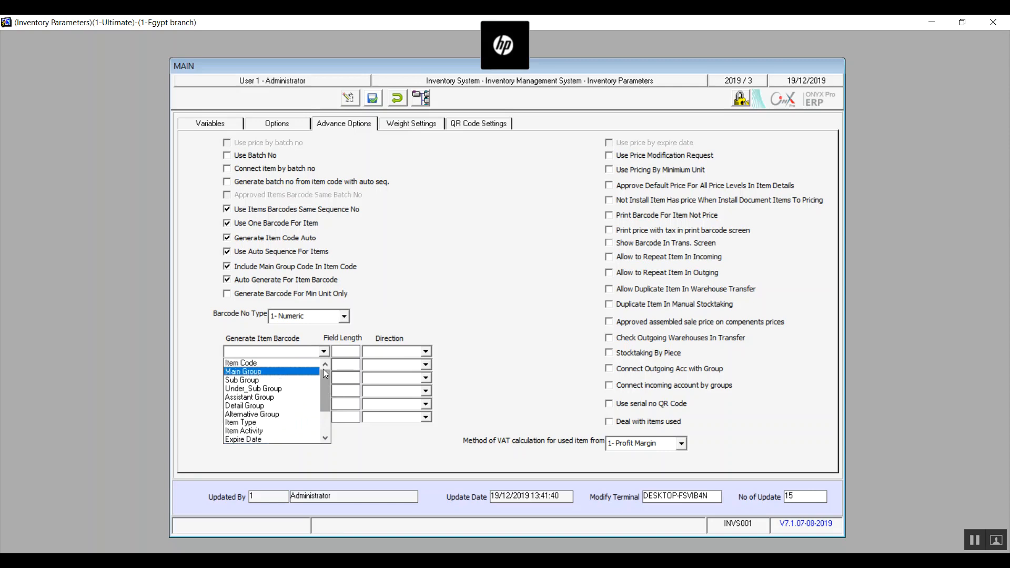
click(346, 346)
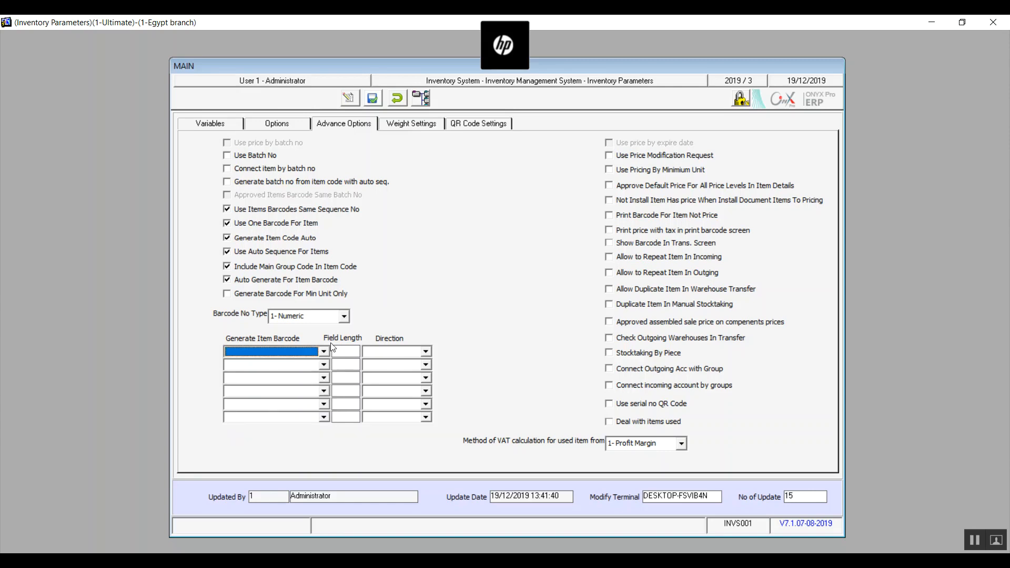
click(350, 353)
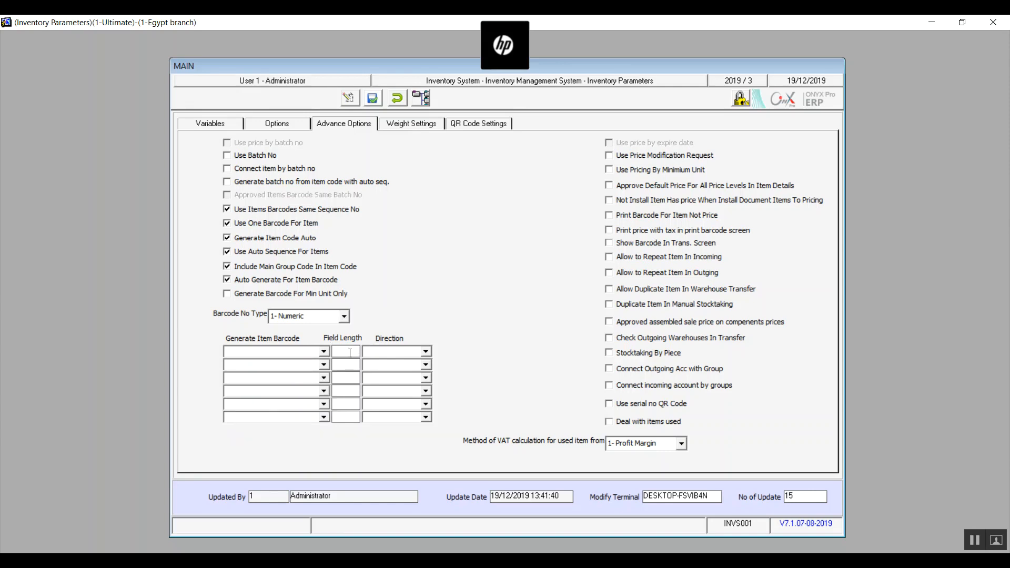
click(399, 351)
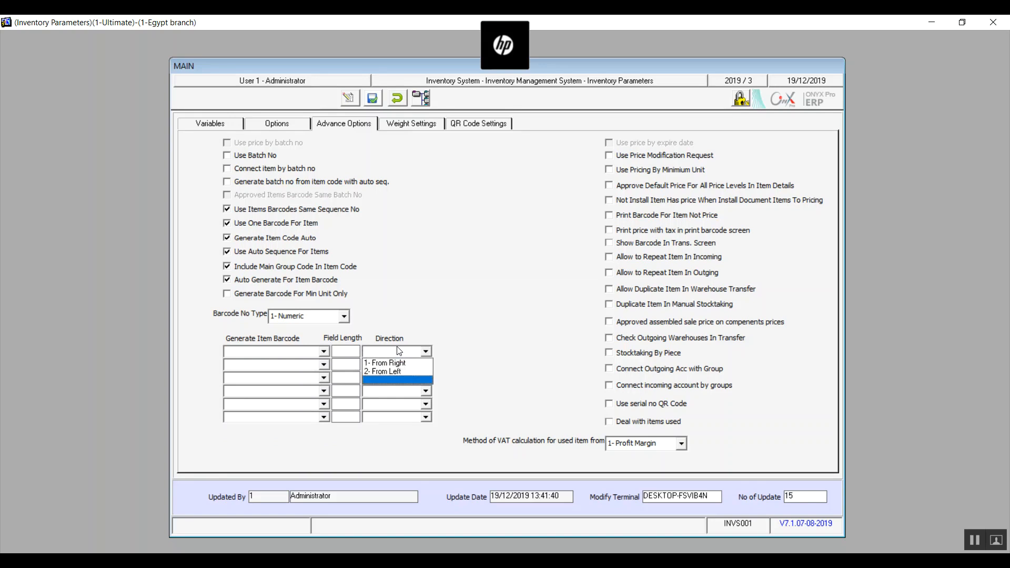
click(345, 353)
click(325, 351)
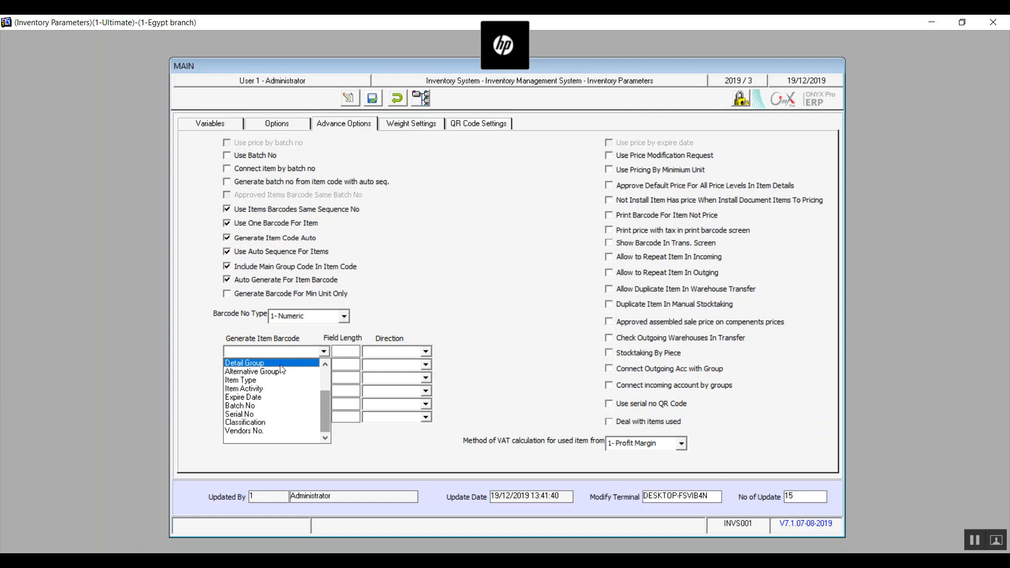
Try the From Right and From Left directions in the first item barcode row and clear the choice again
click(387, 355)
click(386, 354)
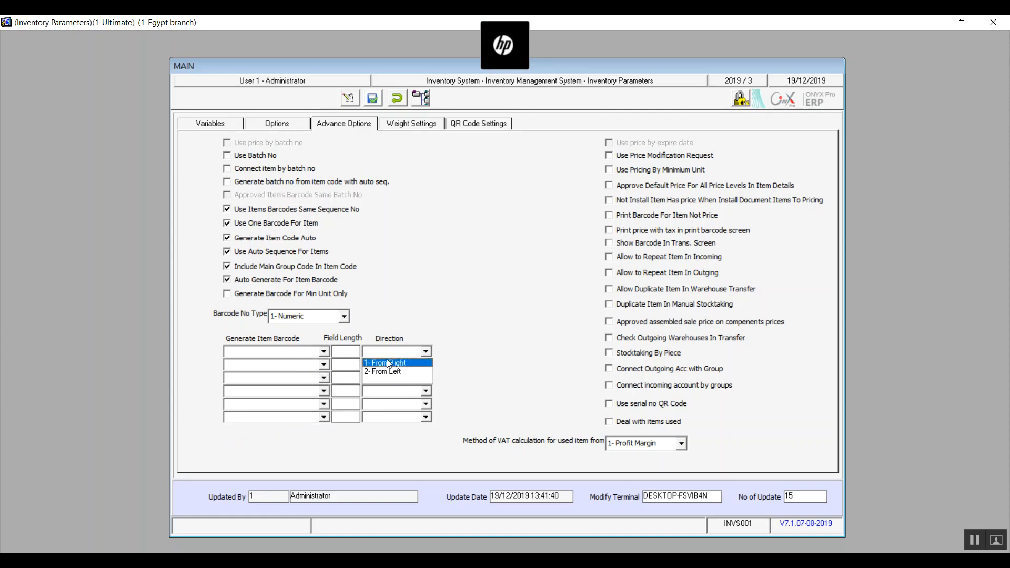
click(389, 363)
click(391, 355)
click(394, 372)
click(399, 378)
click(427, 350)
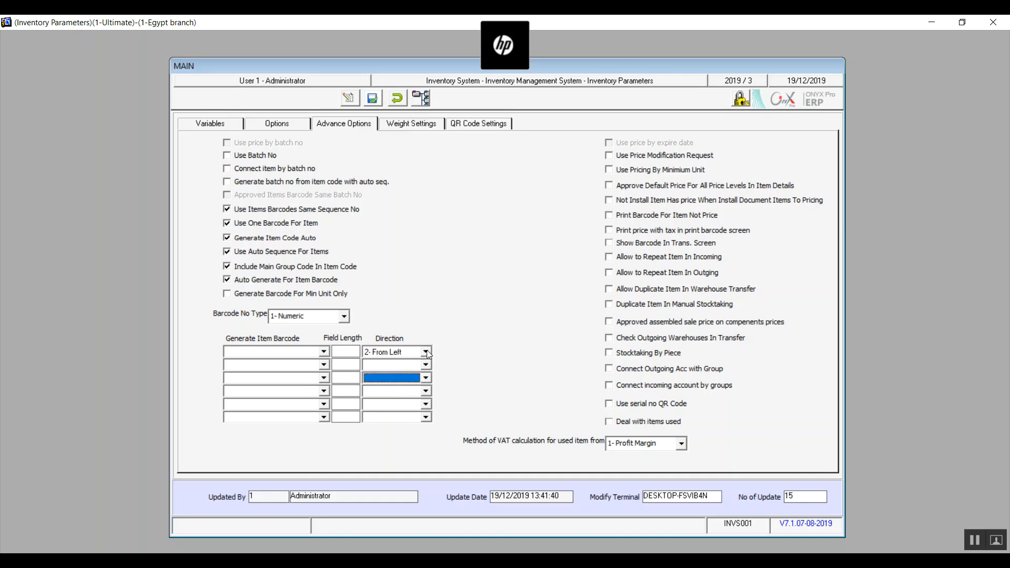
click(427, 352)
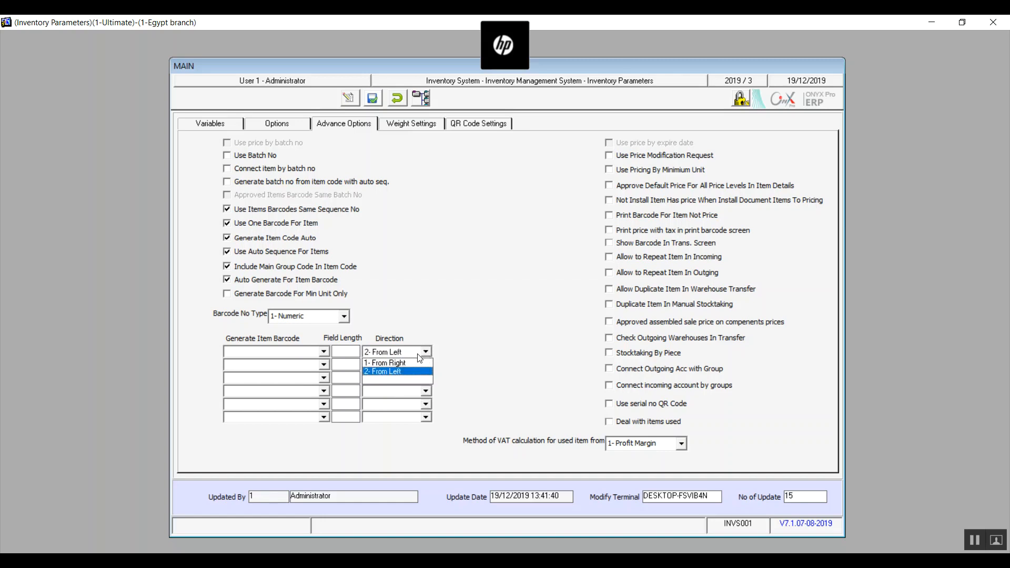
click(399, 379)
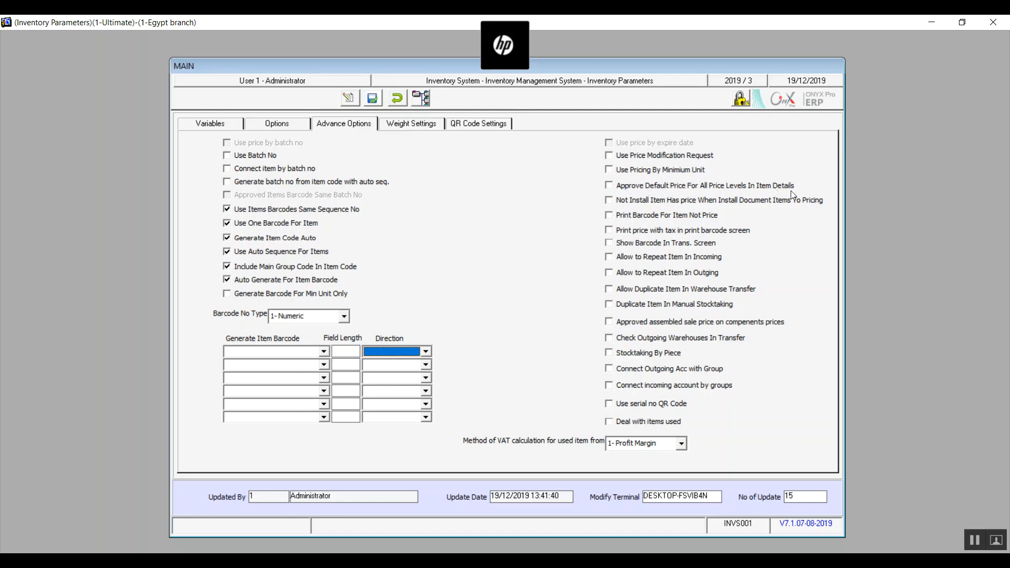
Try the Approve Default Price For All Price Levels, Print Barcode For Item Not Price, print price with tax and Show Barcode In Trans. Screen options
click(609, 191)
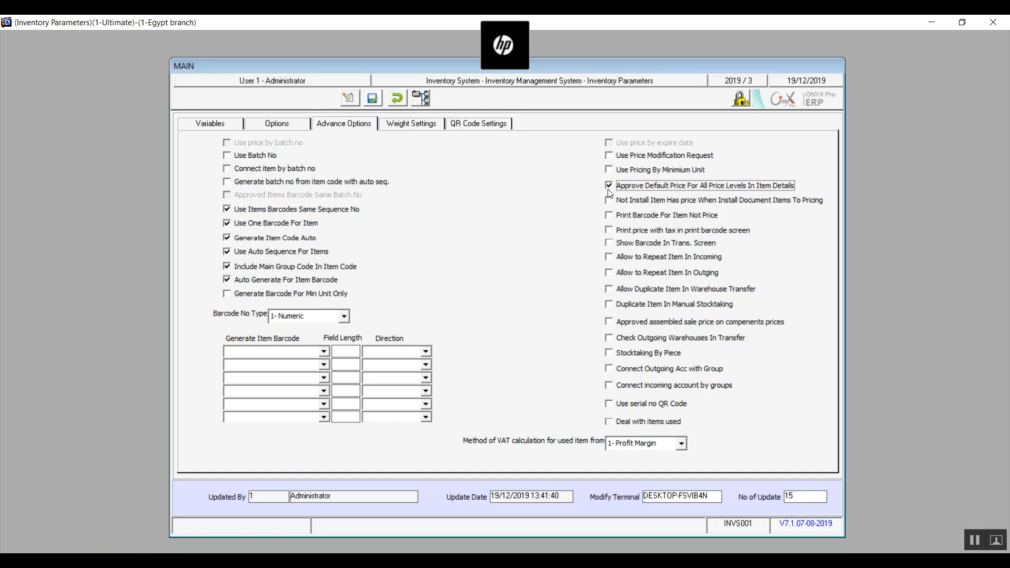
click(610, 190)
click(610, 216)
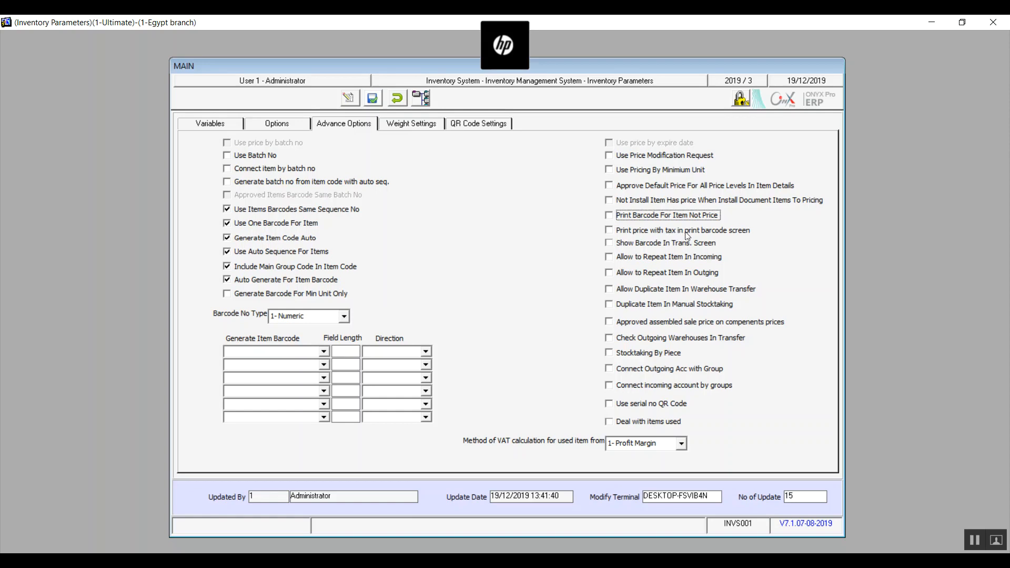
click(611, 230)
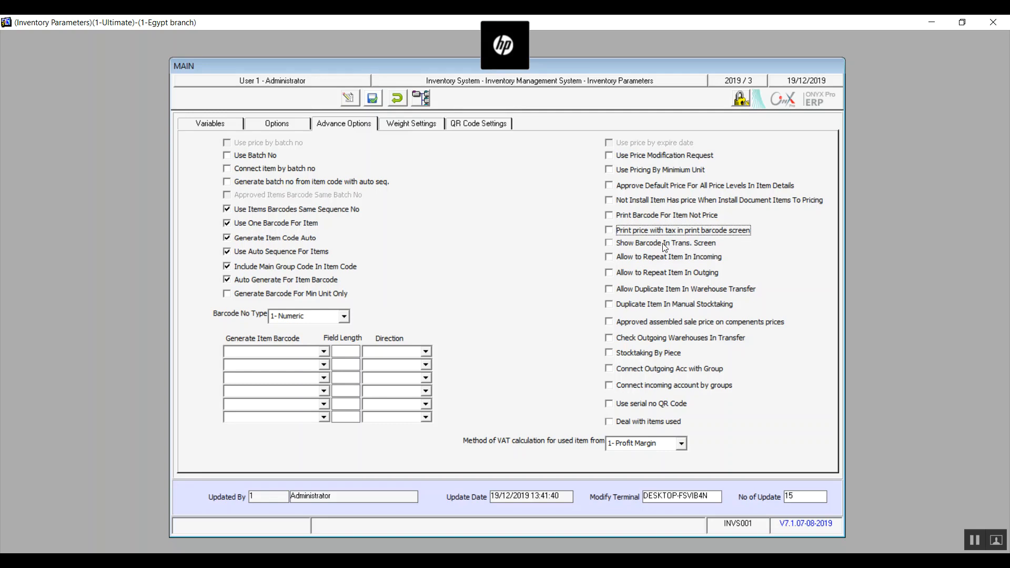
click(612, 246)
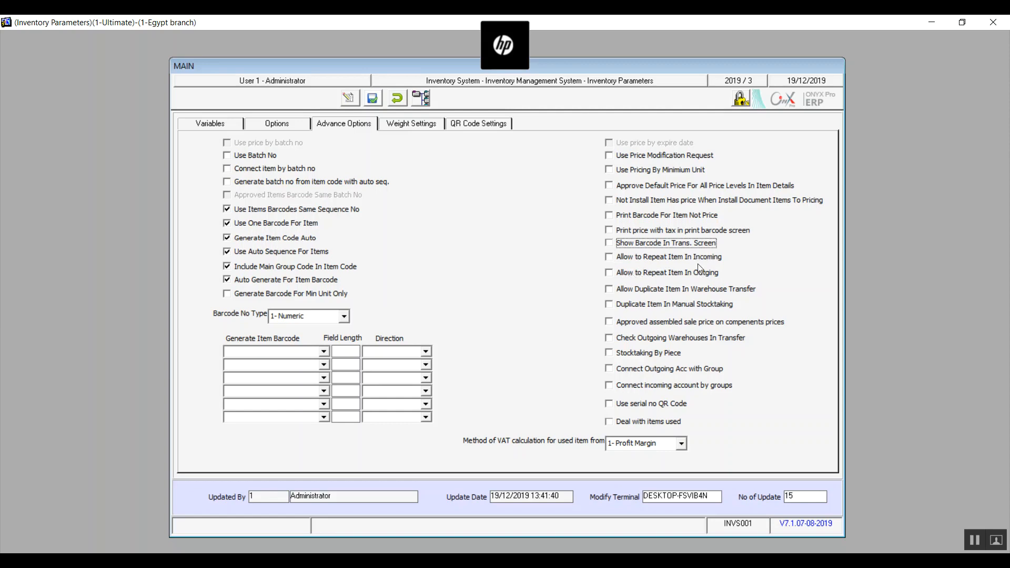
Try the Allow Duplicate Item In Warehouse Transfer, Check Outgoing Warehouses In Transfer and Connect Outgoing Acc with Group options
click(613, 292)
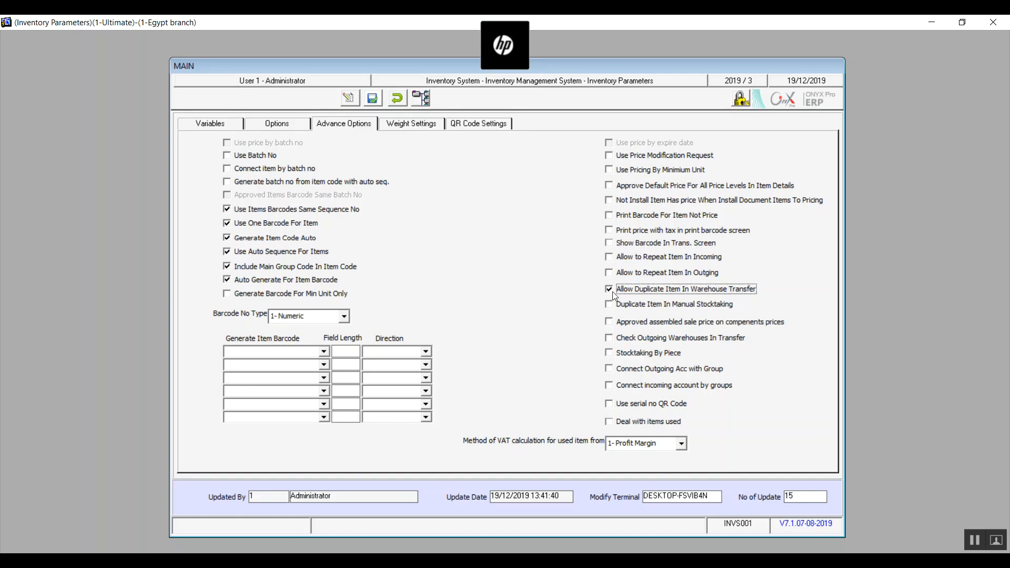
click(612, 292)
click(974, 540)
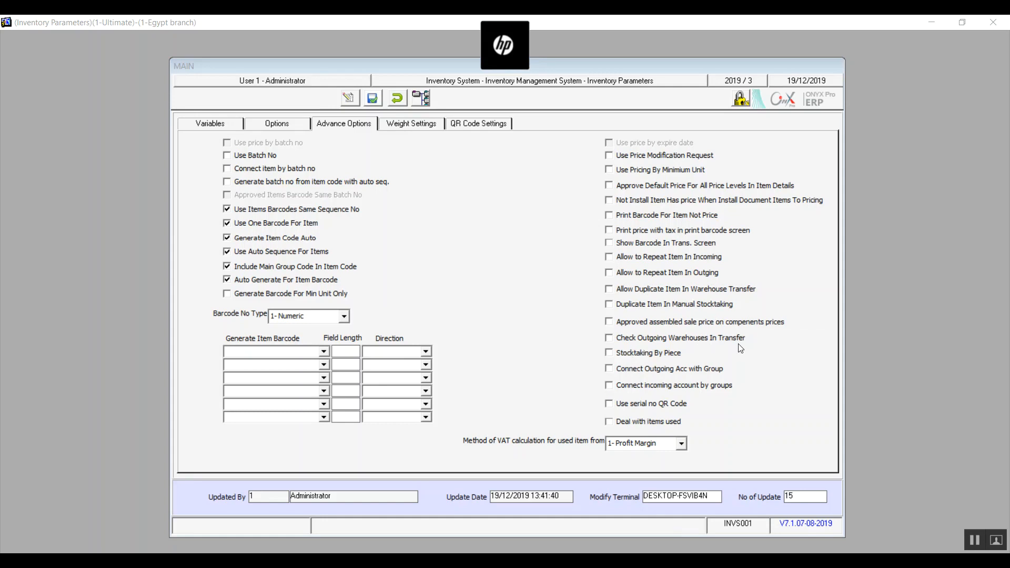
click(608, 345)
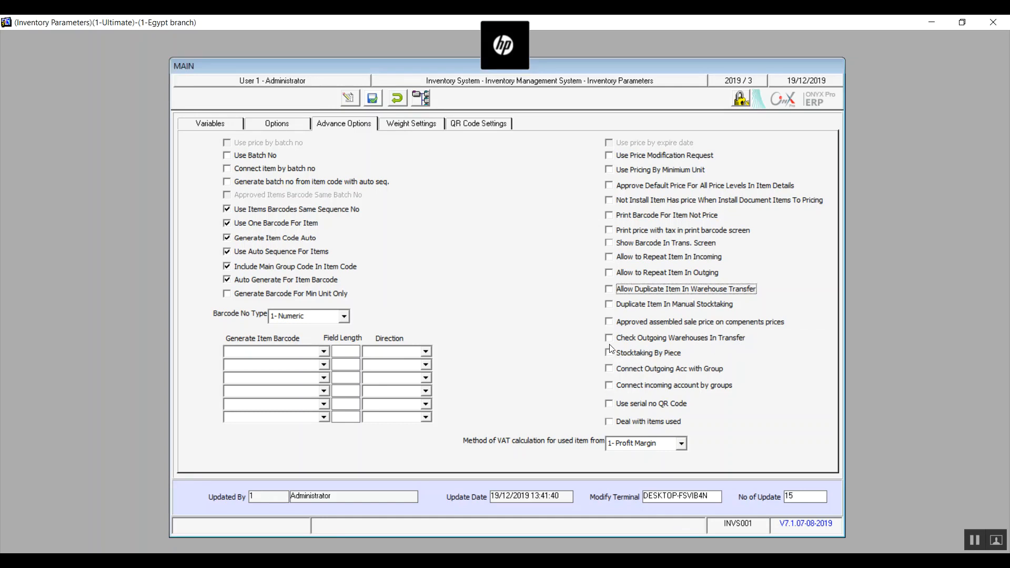
click(611, 342)
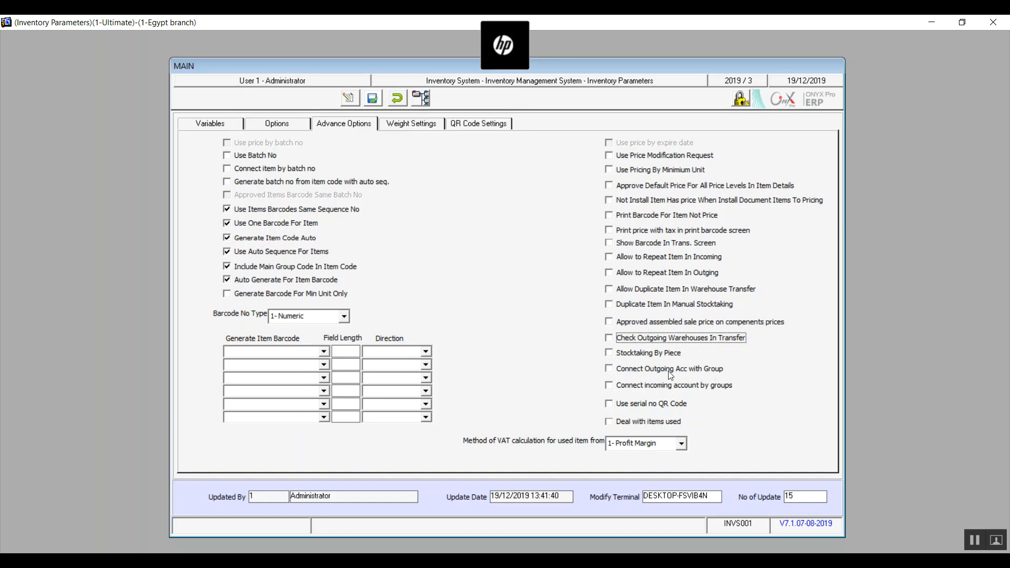
click(610, 370)
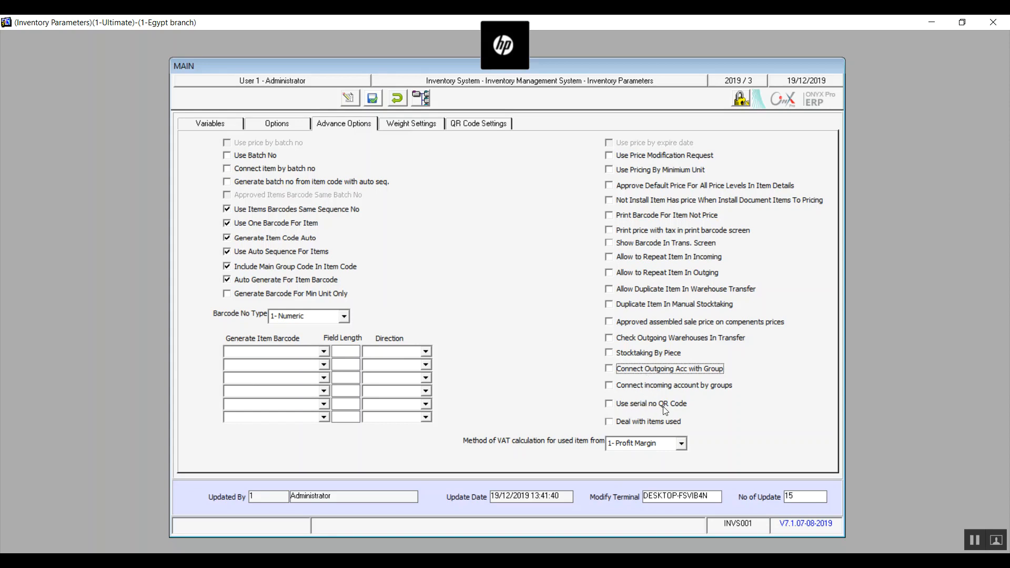
Enable Use serial no QR Code and Deal with items used, with the VAT calculation method for used items set to Net. Price
click(615, 405)
click(611, 425)
click(682, 445)
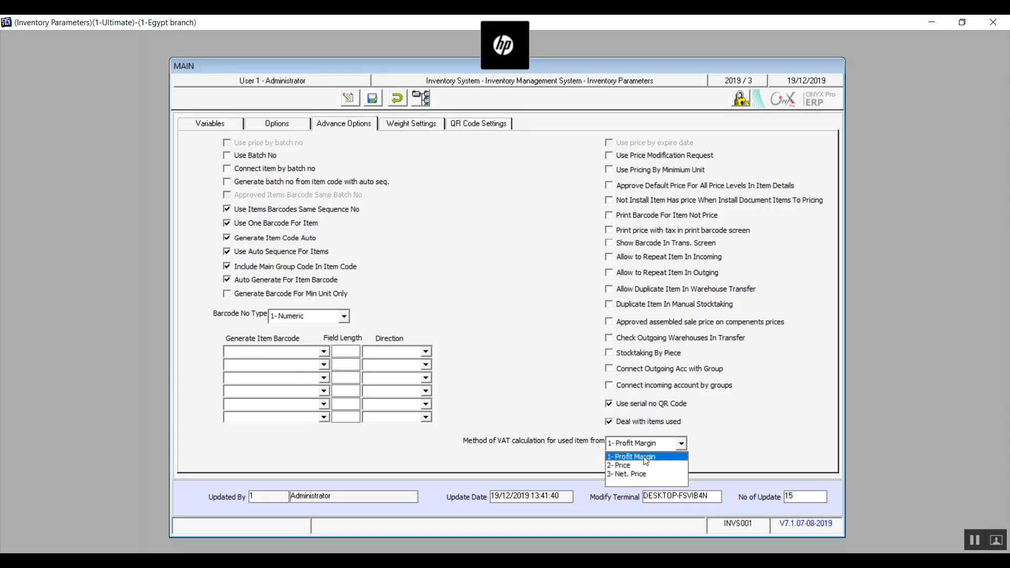
click(647, 460)
click(681, 445)
click(645, 474)
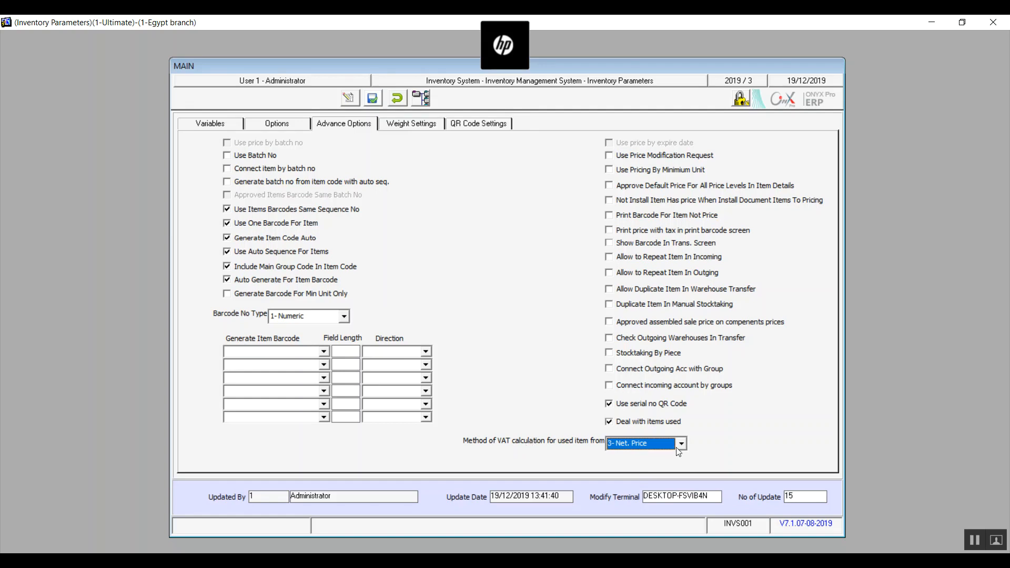